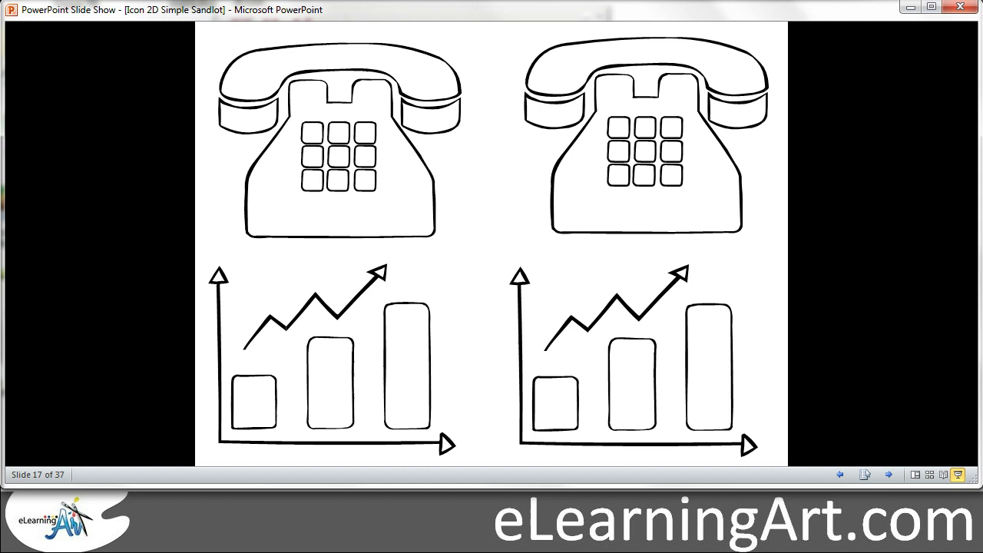
# End the running slide show and return to slide 17 in Normal view
pyautogui.rightClick(473, 230)
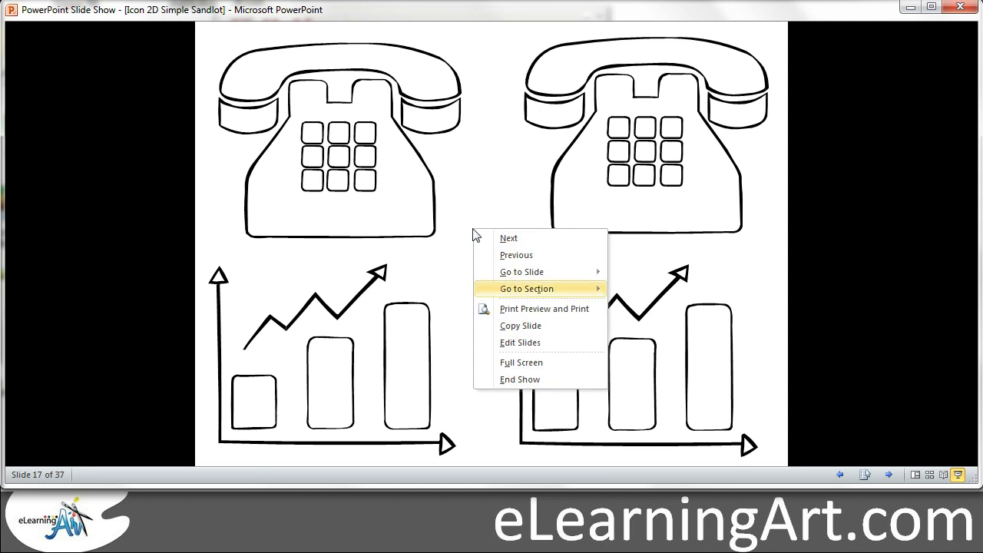
pyautogui.click(512, 381)
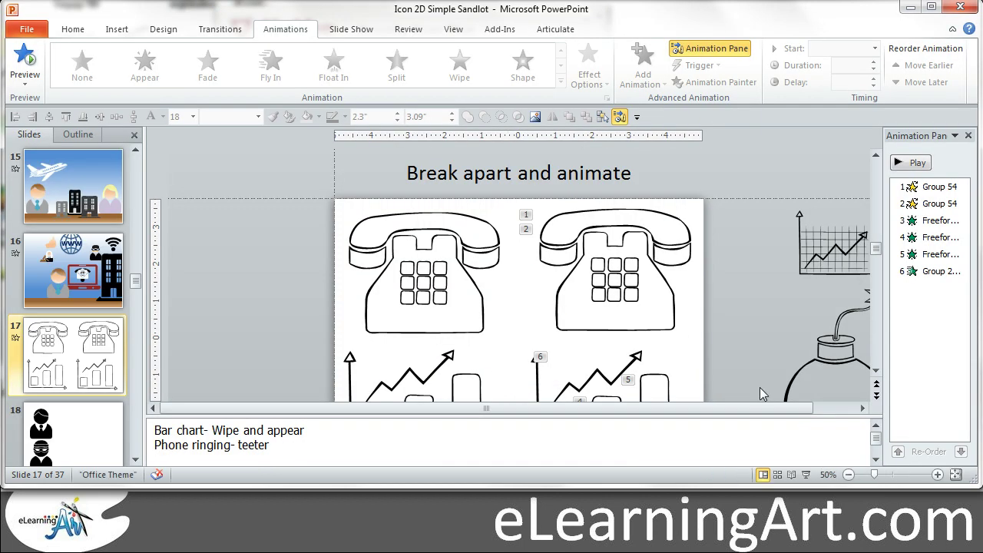
# With the Selection Pane open, delete the right-hand telephone and bar chart
pyautogui.click(849, 475)
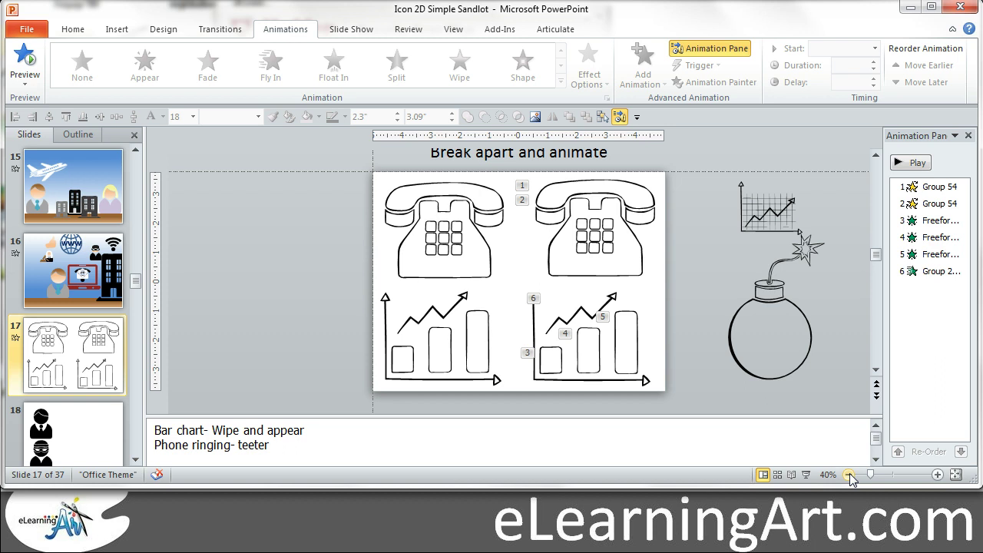
pyautogui.click(603, 117)
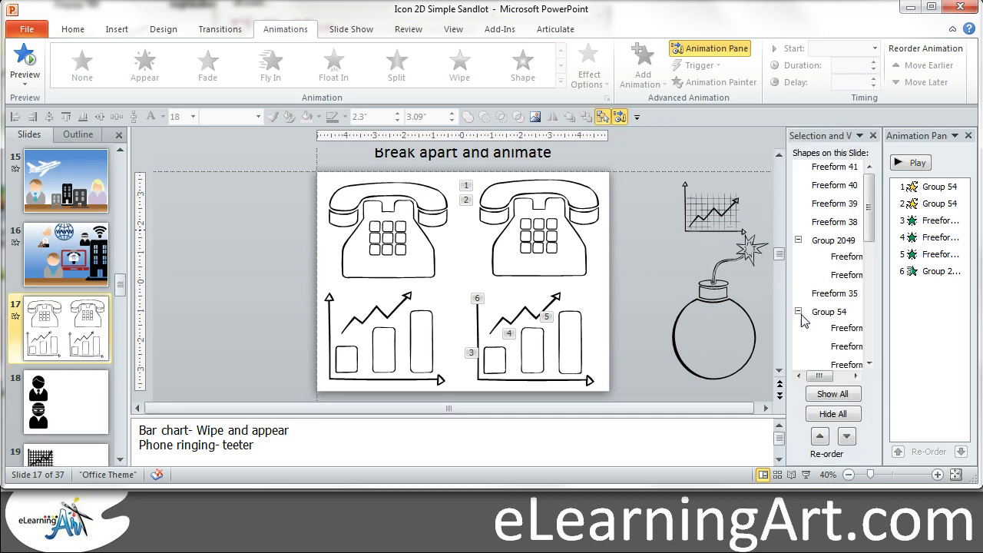
pyautogui.click(799, 312)
pyautogui.click(798, 241)
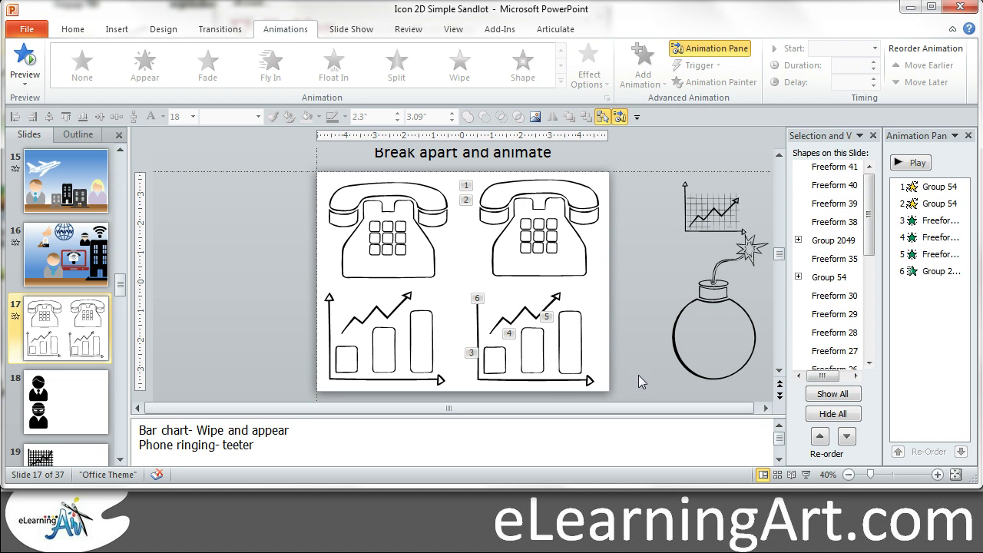
pyautogui.moveTo(634, 161)
pyautogui.mouseDown()
pyautogui.moveTo(456, 330)
pyautogui.moveTo(456, 412)
pyautogui.mouseUp()
pyautogui.press('Delete')
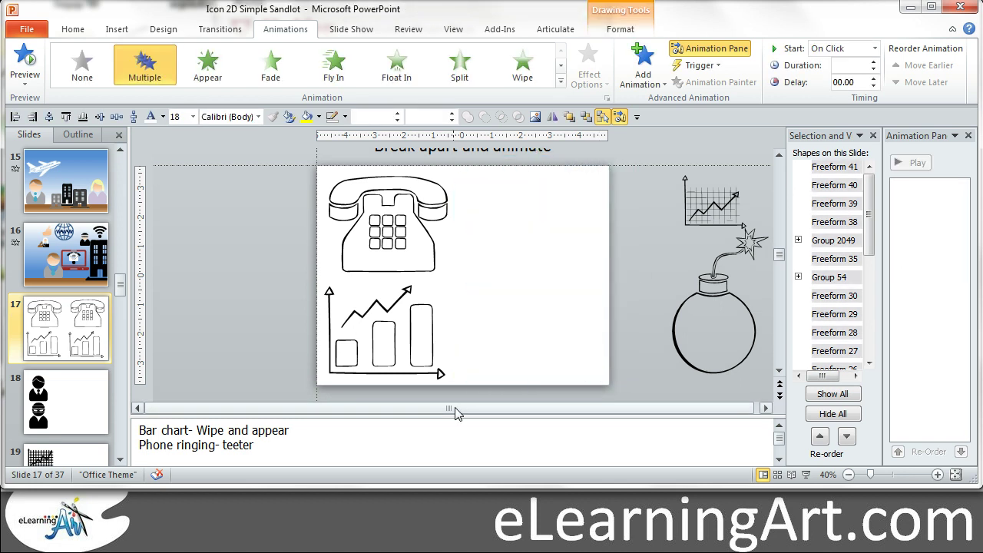
# Delete the bomb picture from the slide
pyautogui.click(699, 322)
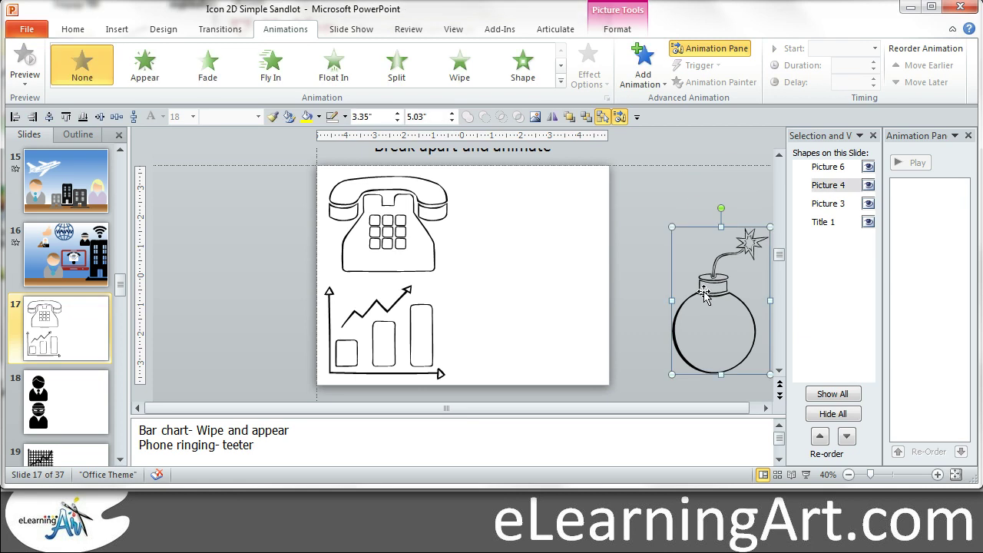
pyautogui.press('Delete')
pyautogui.click(361, 222)
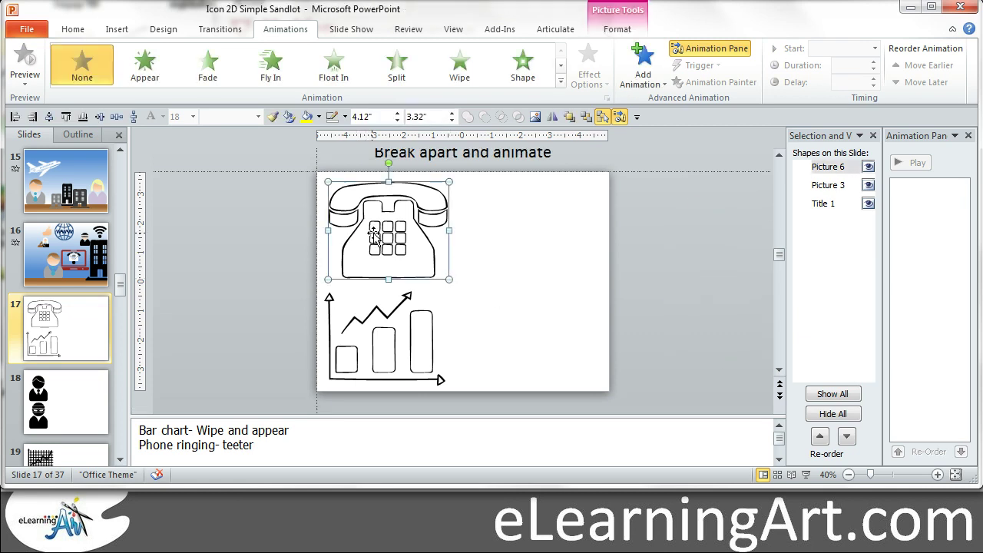
pyautogui.click(258, 228)
# Duplicate the telephone picture to the right of the original and select the copy
pyautogui.click(364, 239)
pyautogui.moveTo(366, 238); pyautogui.dragTo(497, 243)
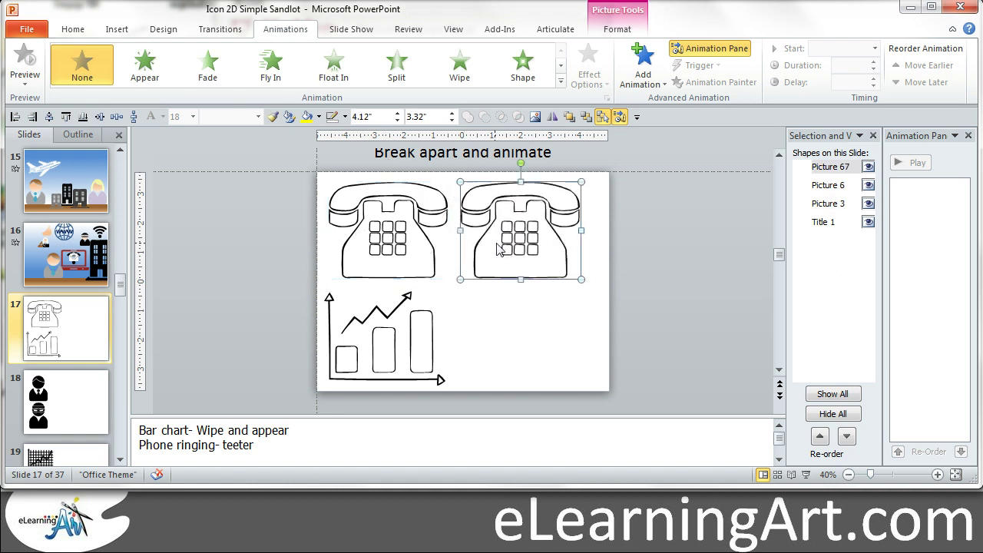
pyautogui.click(657, 229)
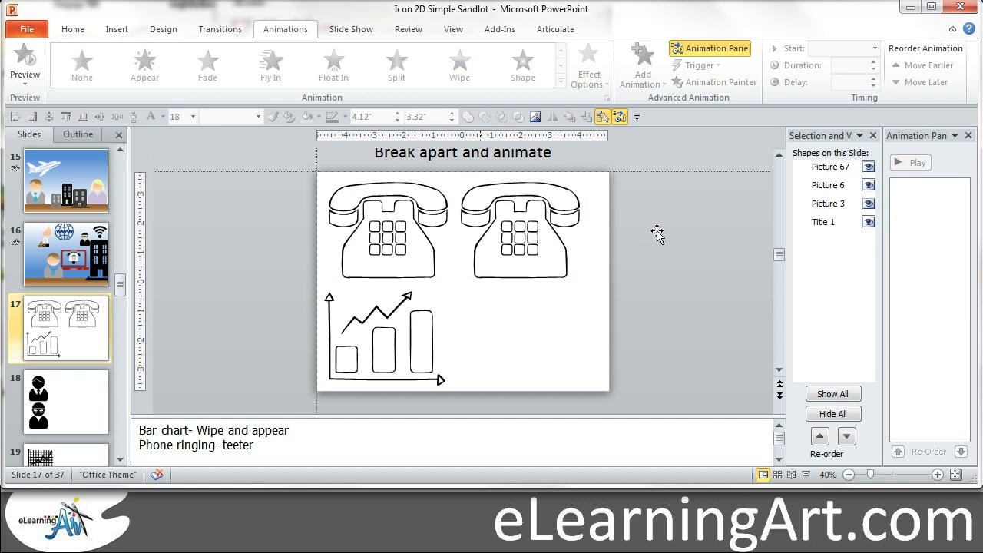
pyautogui.click(557, 253)
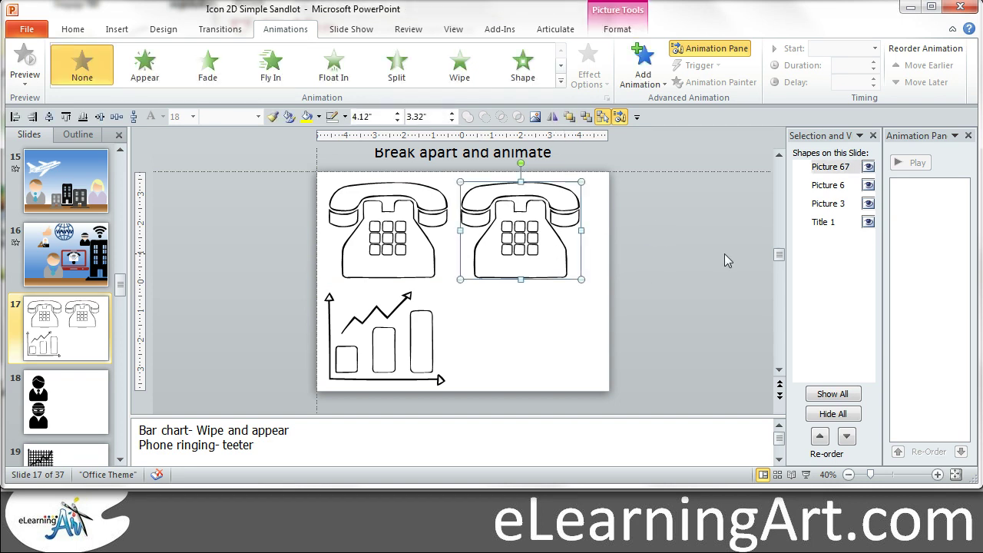
# Convert the right telephone to drawing shapes, ungroup it, and move its back shape aside
pyautogui.hotkey('ctrl', 'shift', 'g')
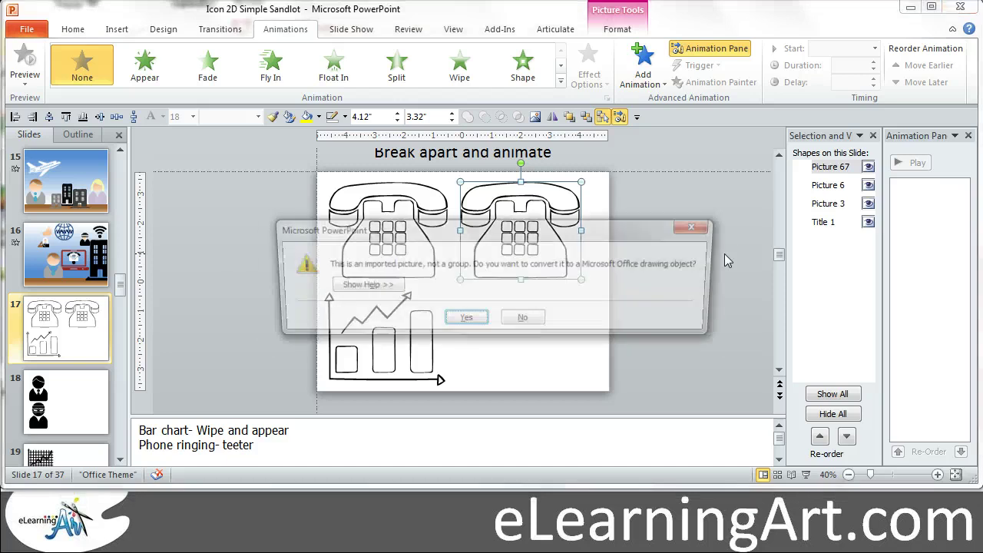
pyautogui.press('Return')
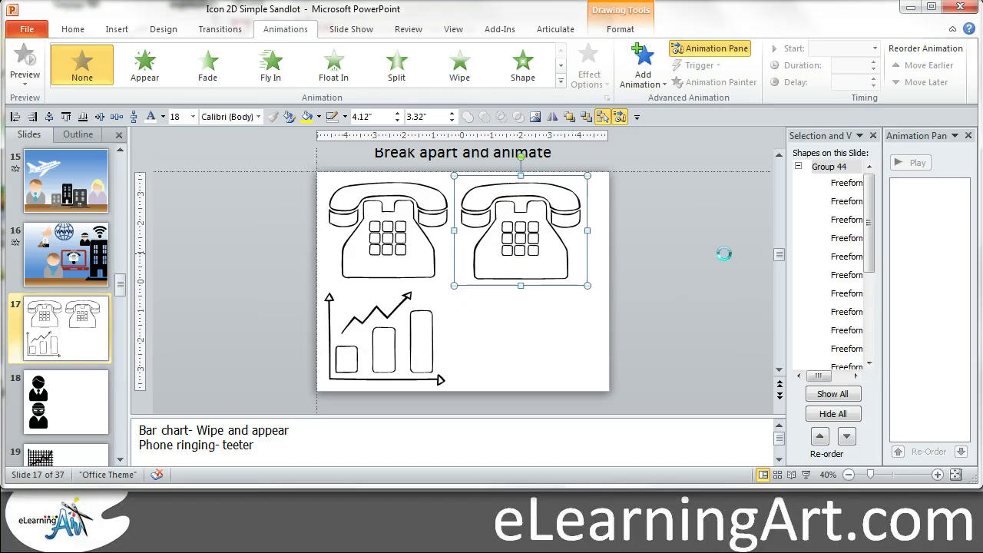
pyautogui.hotkey('ctrl', 'shift', 'g')
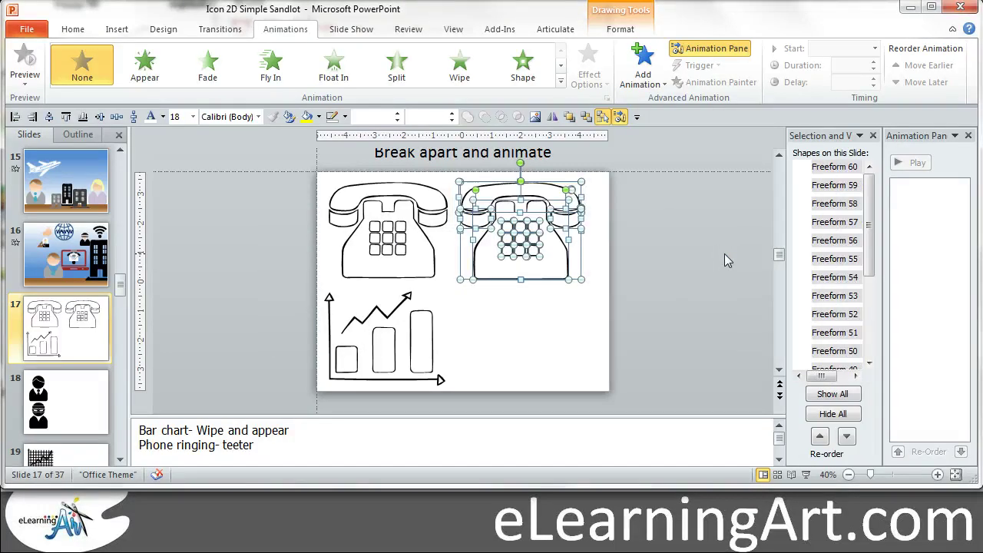
pyautogui.click(716, 256)
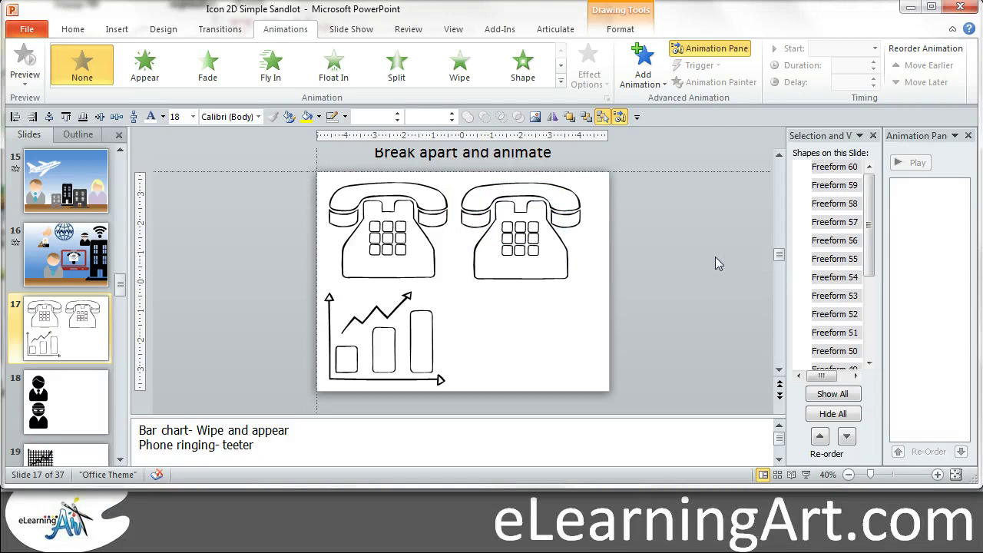
pyautogui.click(579, 261)
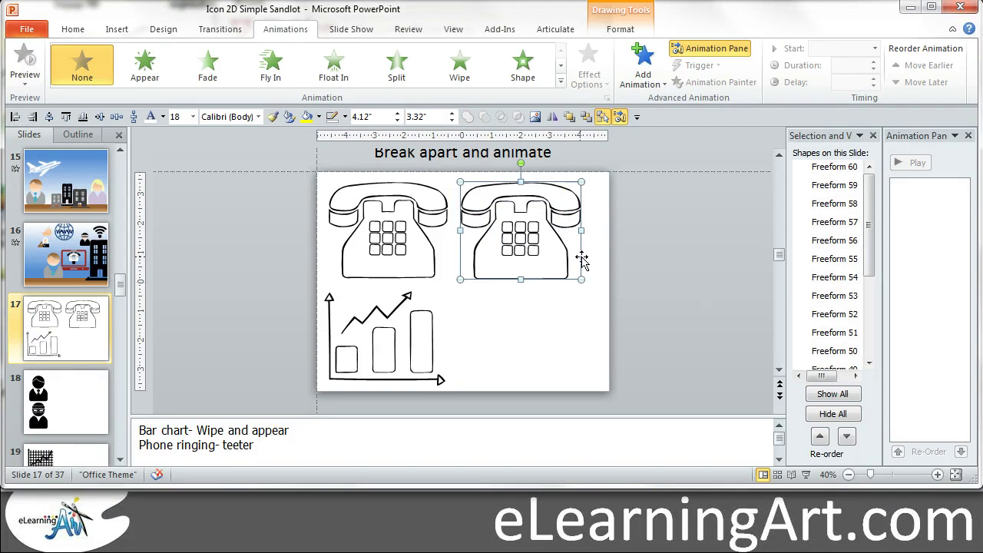
pyautogui.moveTo(582, 261); pyautogui.dragTo(694, 266)
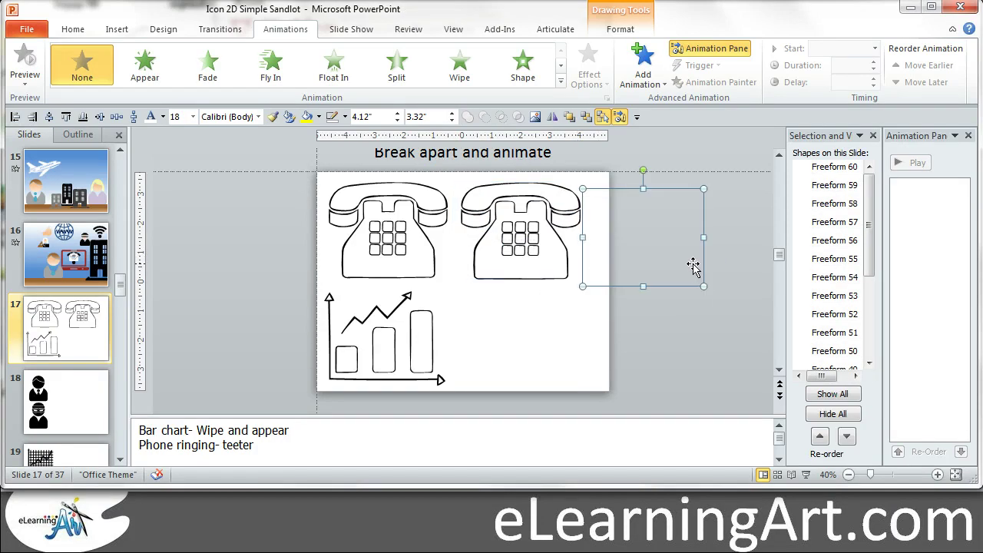
pyautogui.click(693, 266)
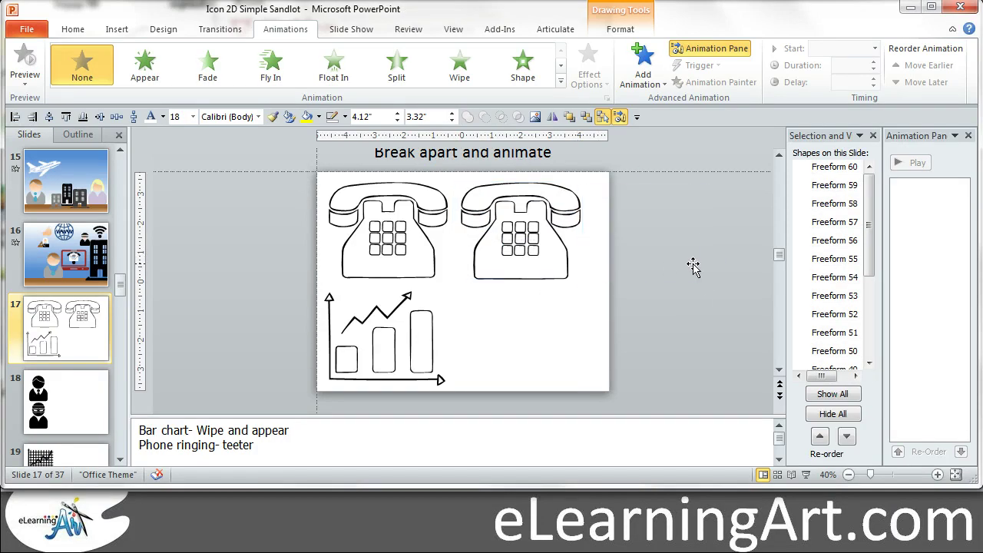
# Group the three right handset pieces into one group
pyautogui.click(469, 225)
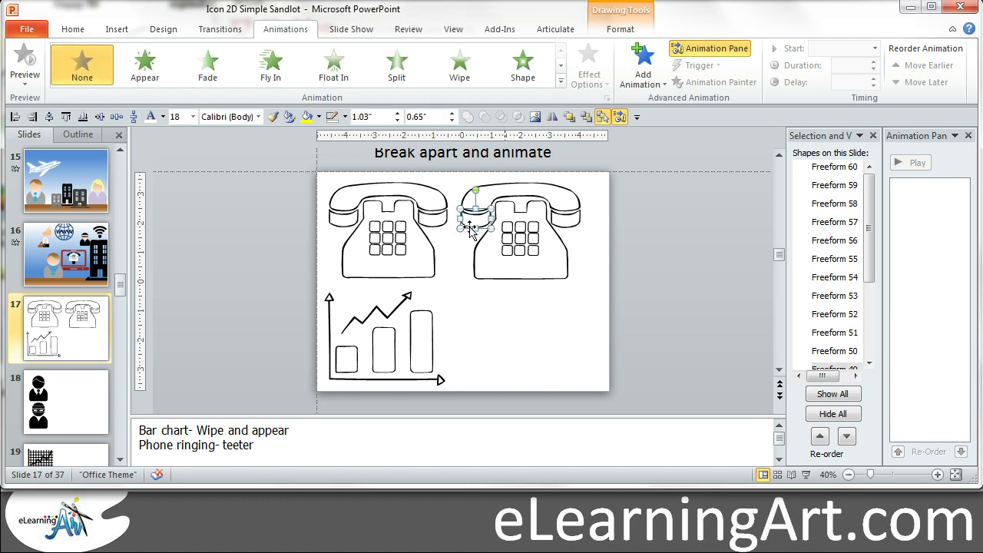
pyautogui.keyDown('shift'); pyautogui.click(504, 189); pyautogui.keyUp('shift')
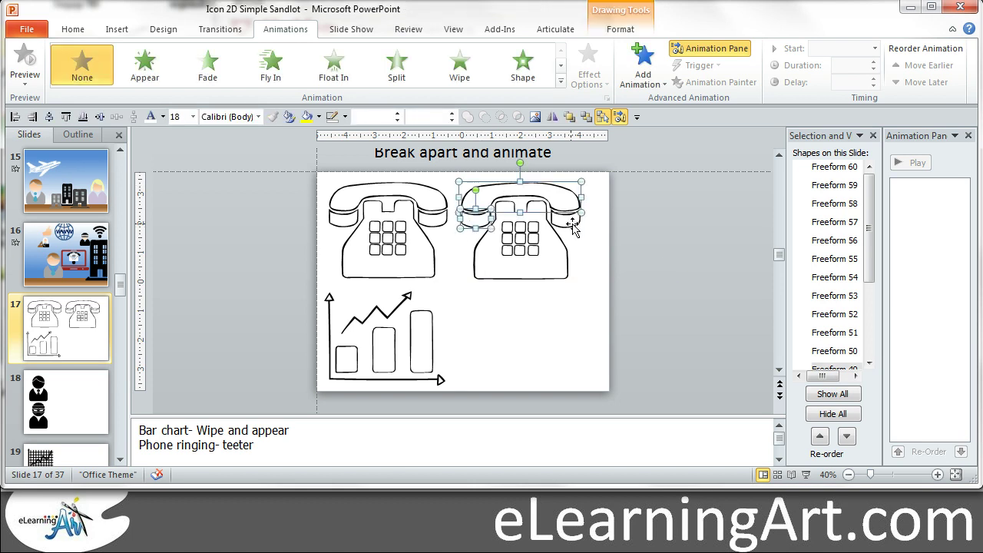
pyautogui.keyDown('shift'); pyautogui.click(573, 223); pyautogui.keyUp('shift')
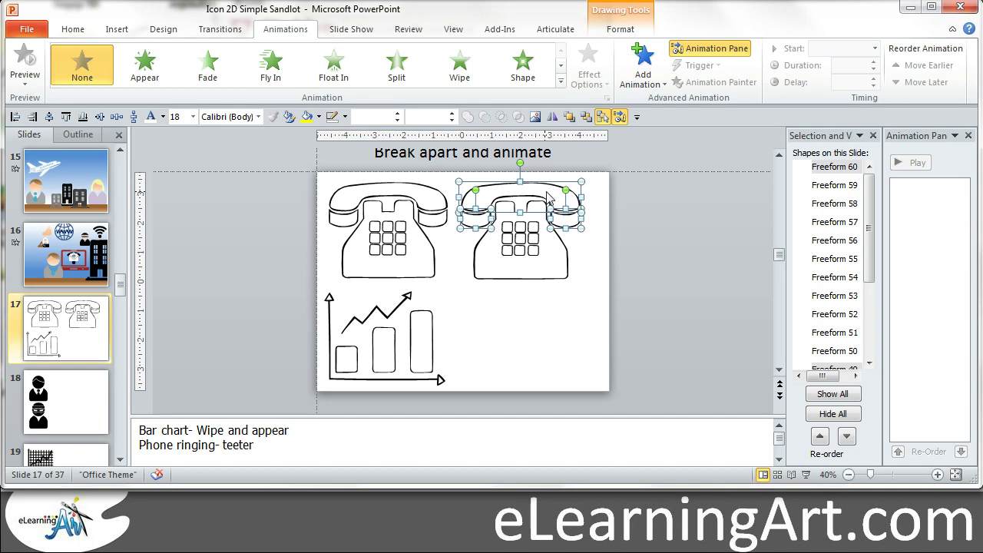
pyautogui.hotkey('ctrl', 'g')
# Apply a Teeter emphasis animation to the grouped handset and preview it
pyautogui.click(686, 250)
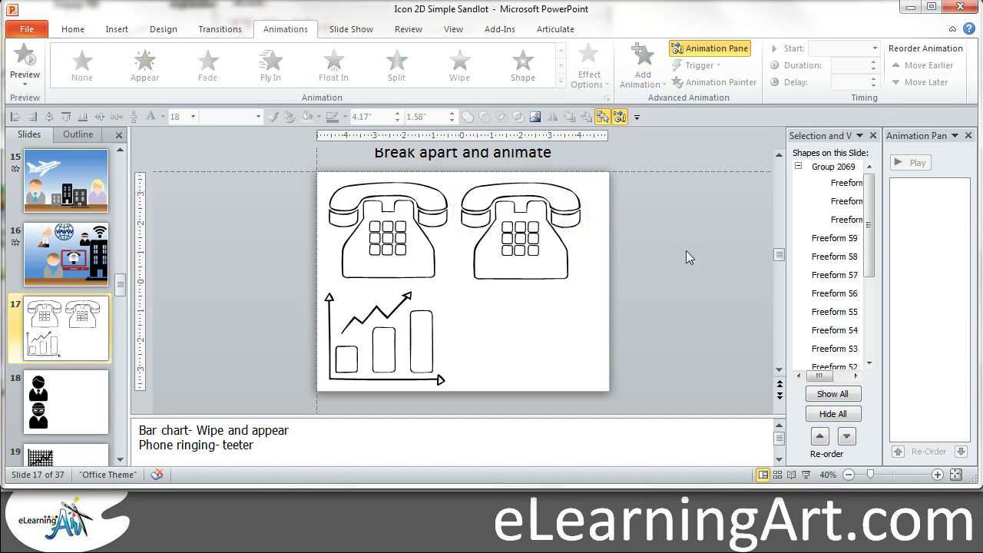
pyautogui.click(555, 190)
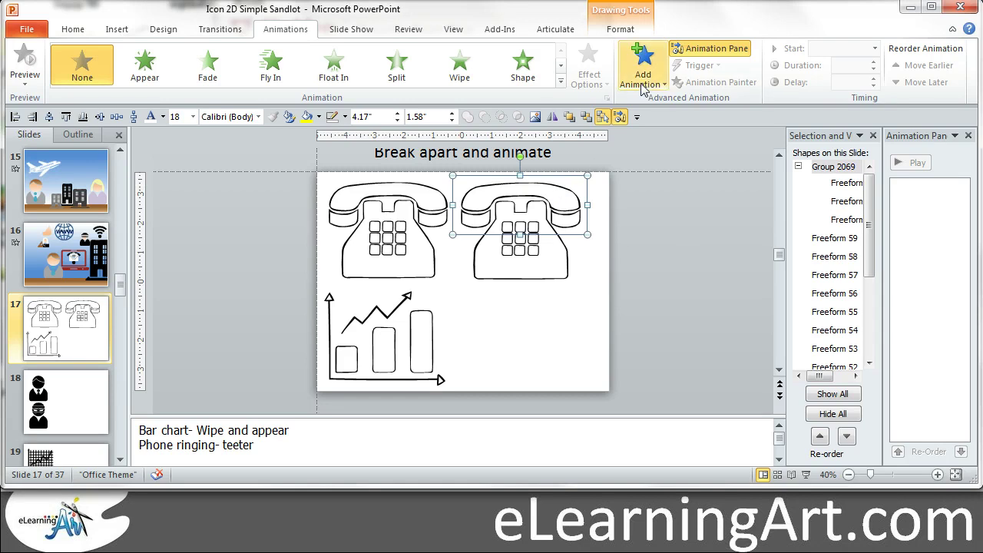
pyautogui.click(664, 86)
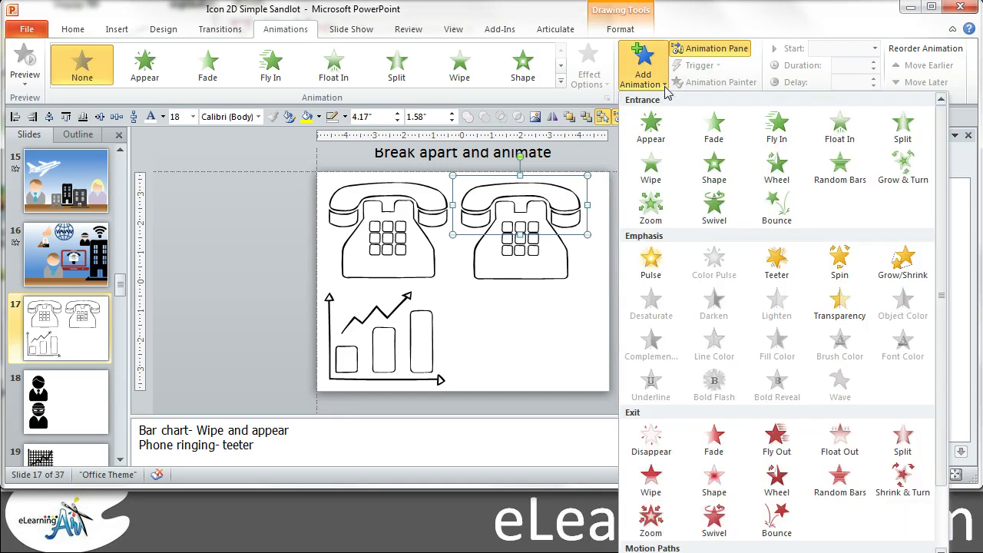
pyautogui.click(773, 264)
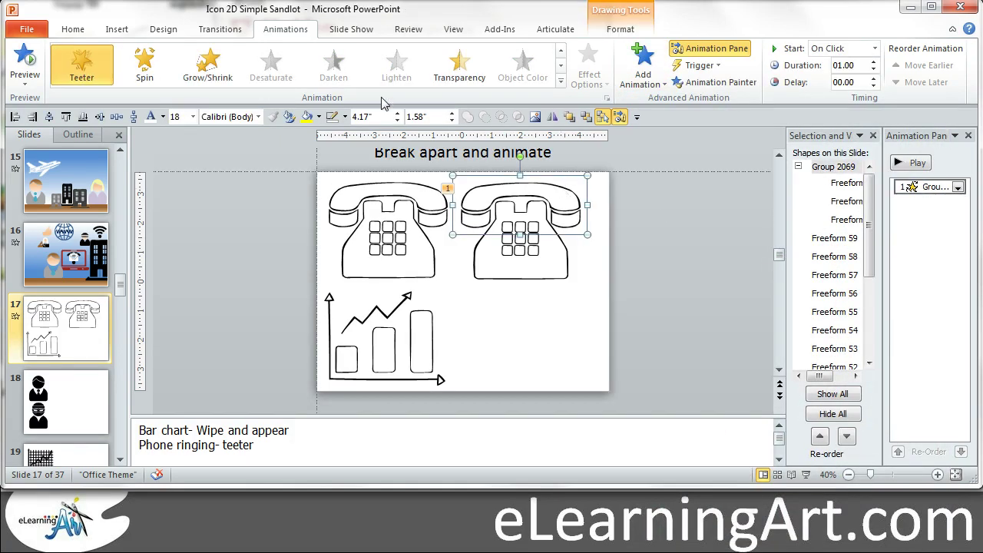
pyautogui.click(83, 68)
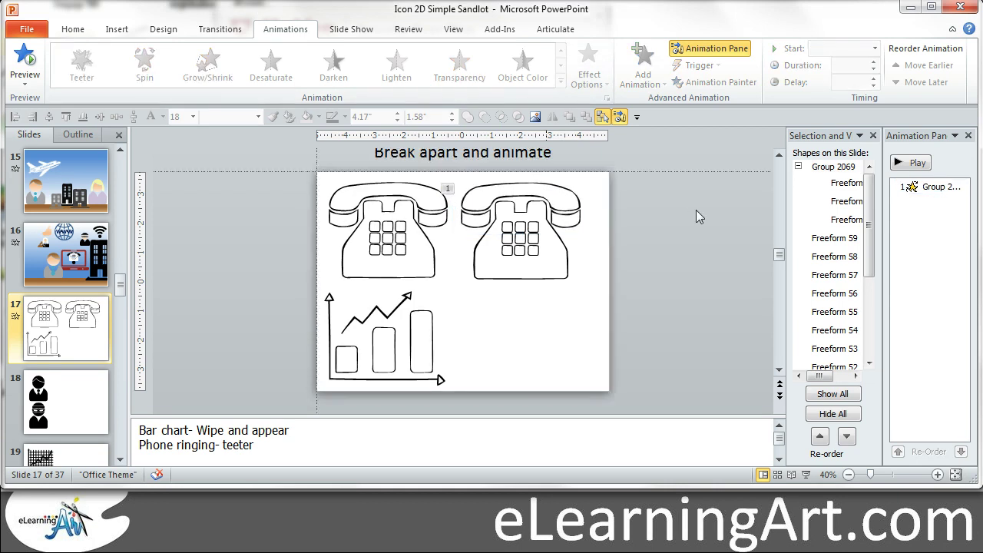
# Add a second Teeter emphasis to the handset and preview all slide animations
pyautogui.click(661, 86)
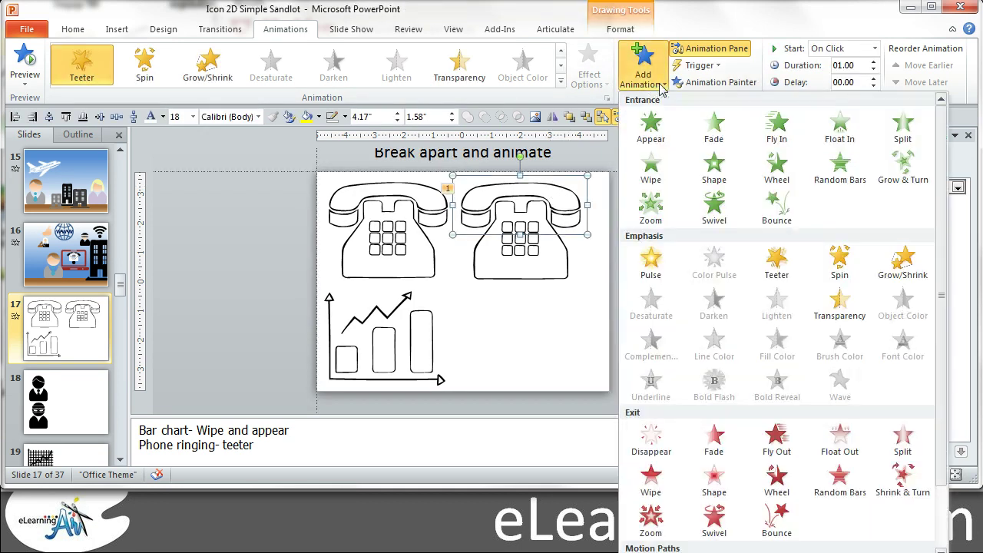
pyautogui.click(777, 263)
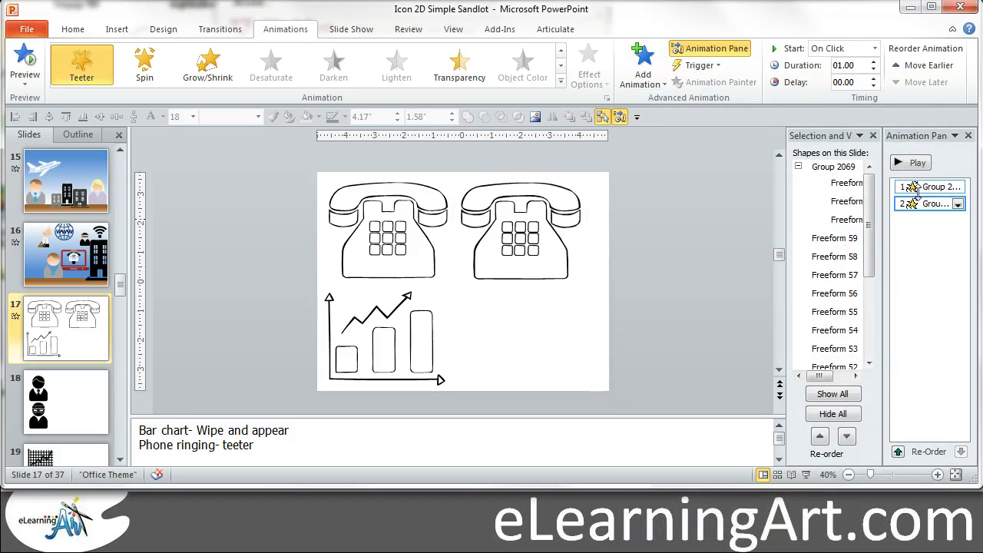
pyautogui.click(726, 236)
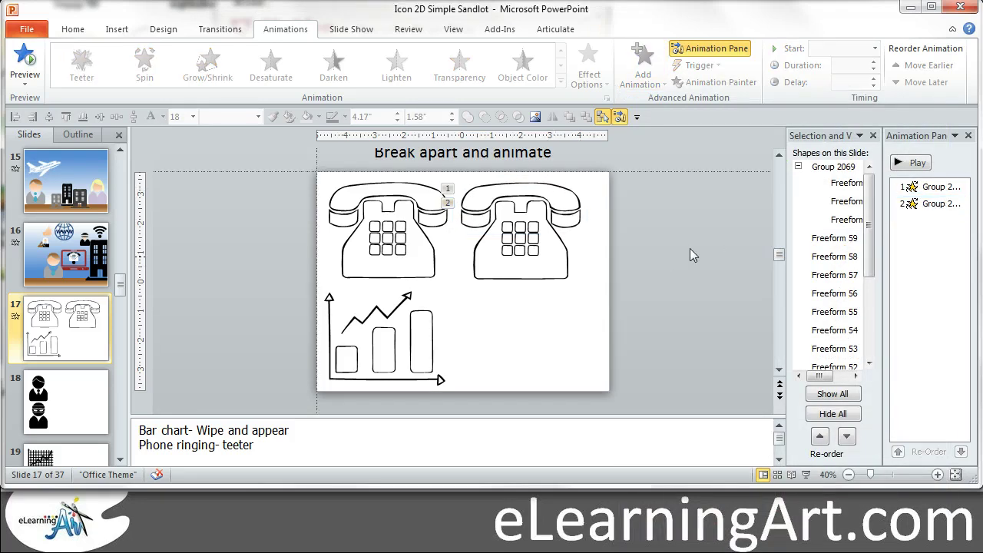
pyautogui.click(908, 164)
pyautogui.click(373, 319)
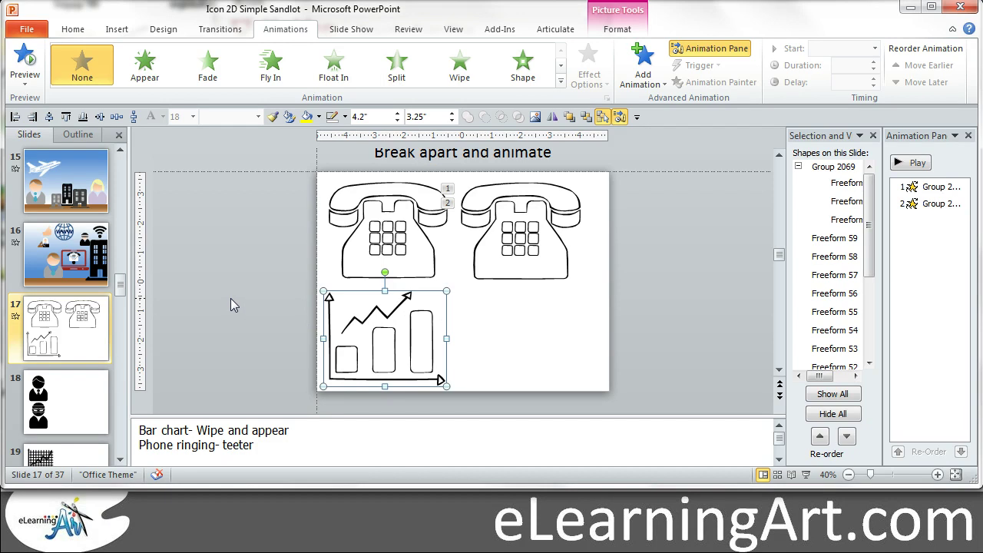
# Paste a copy of the bar chart under the second phone and convert it to drawing shapes
pyautogui.hotkey('ctrl', 'v')
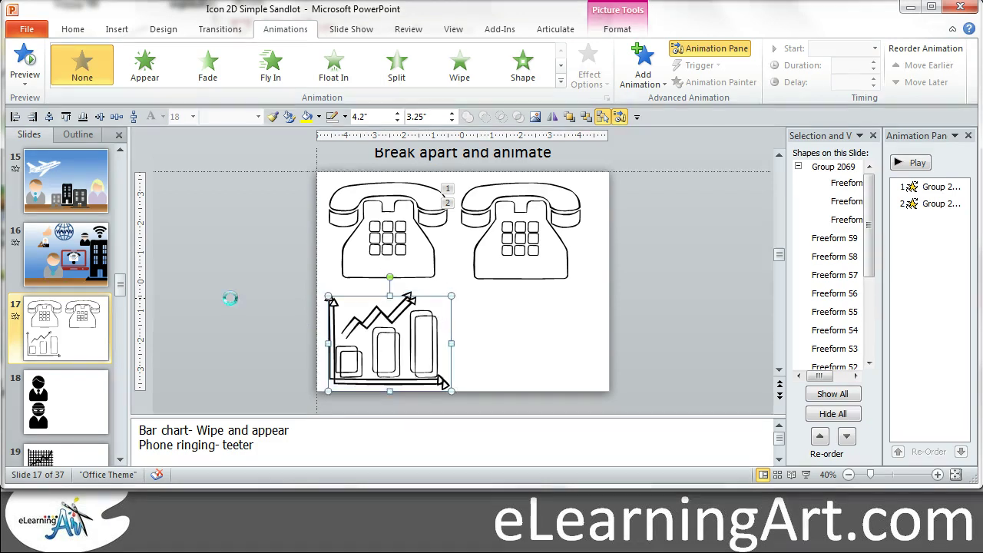
pyautogui.moveTo(423, 317); pyautogui.dragTo(561, 314)
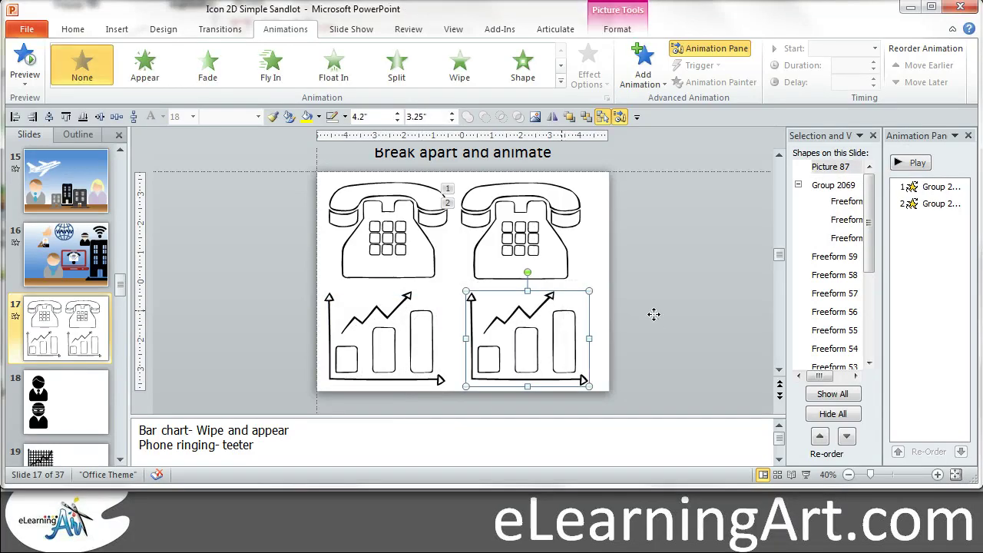
pyautogui.rightClick(565, 311)
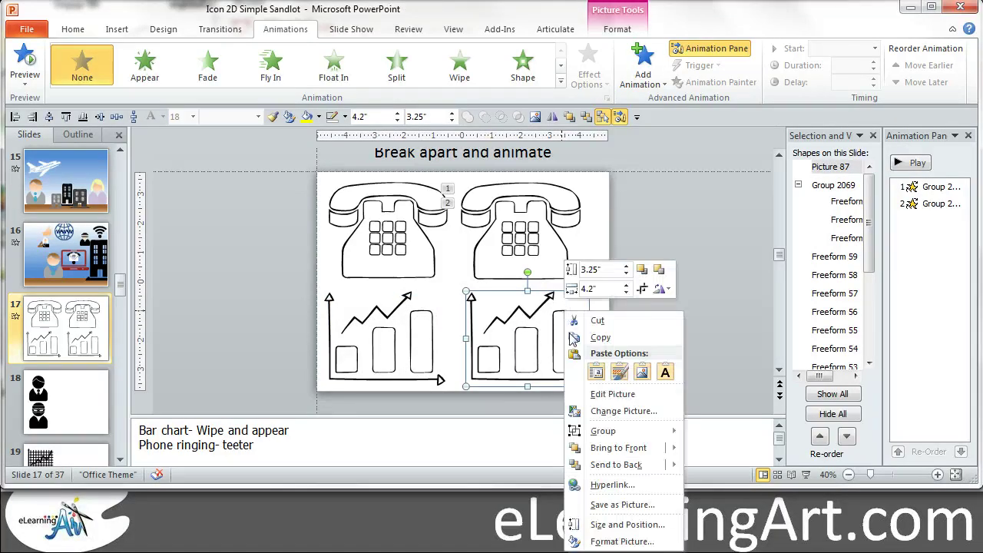
pyautogui.moveTo(622, 431)
pyautogui.click(726, 470)
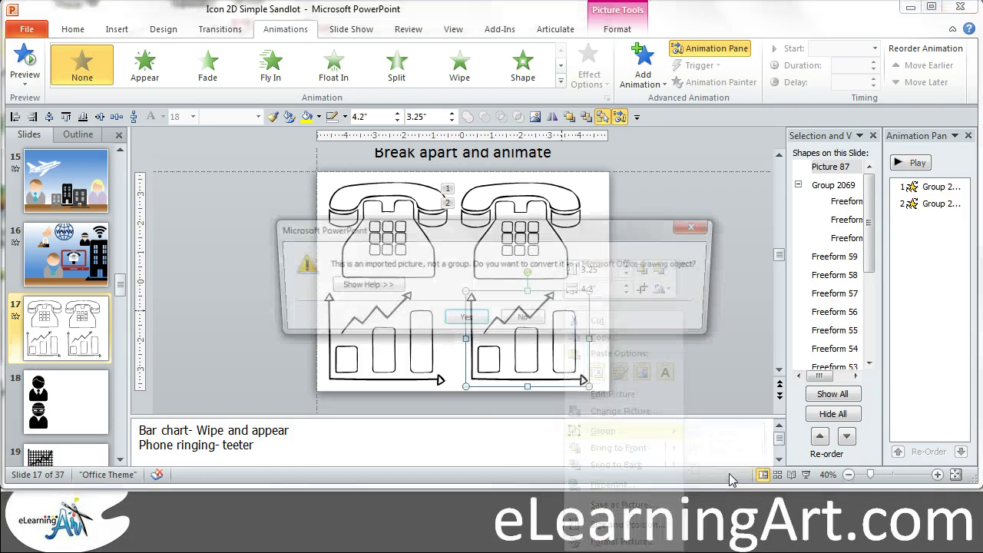
pyautogui.click(468, 320)
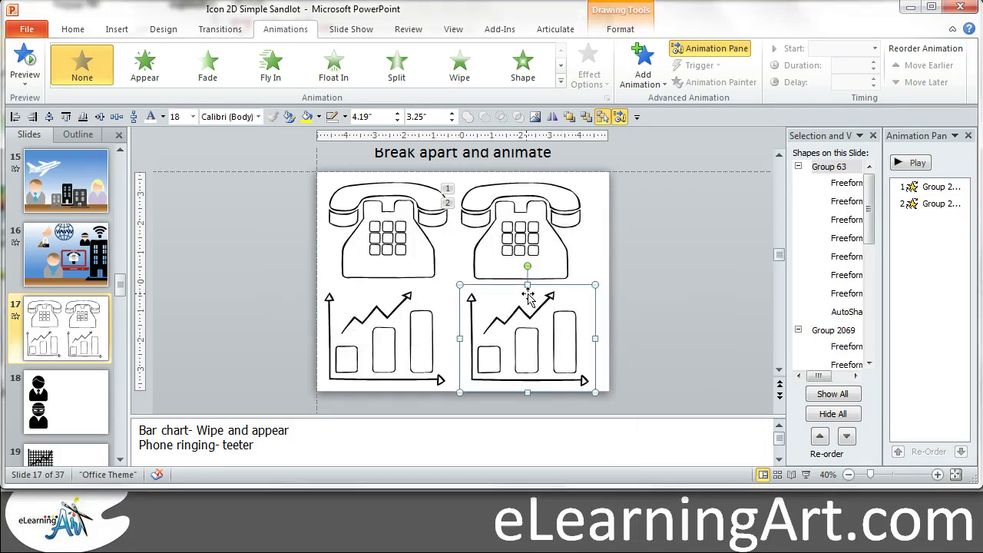
# Ungroup the converted chart copy into separate shapes
pyautogui.rightClick(528, 298)
pyautogui.moveTo(596, 377)
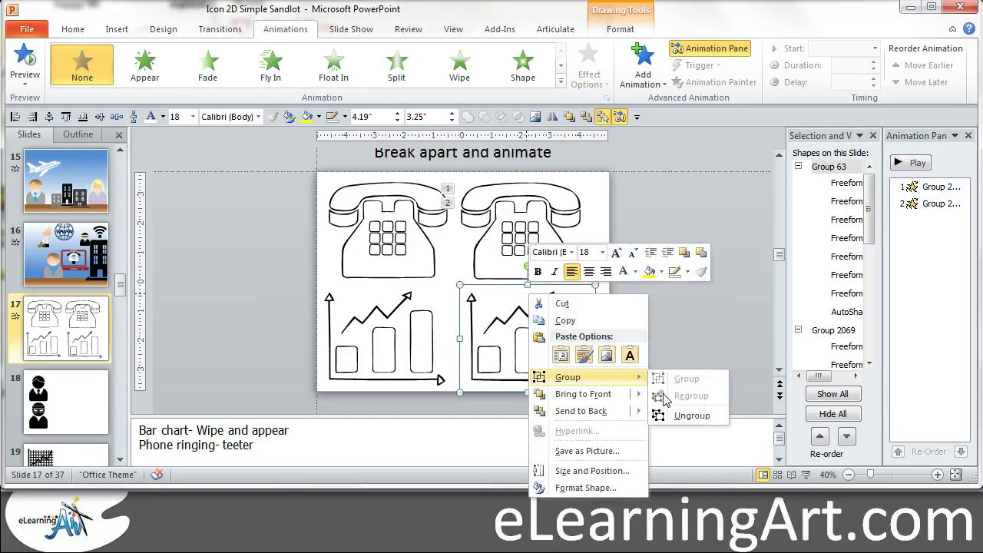
pyautogui.click(682, 415)
pyautogui.click(691, 355)
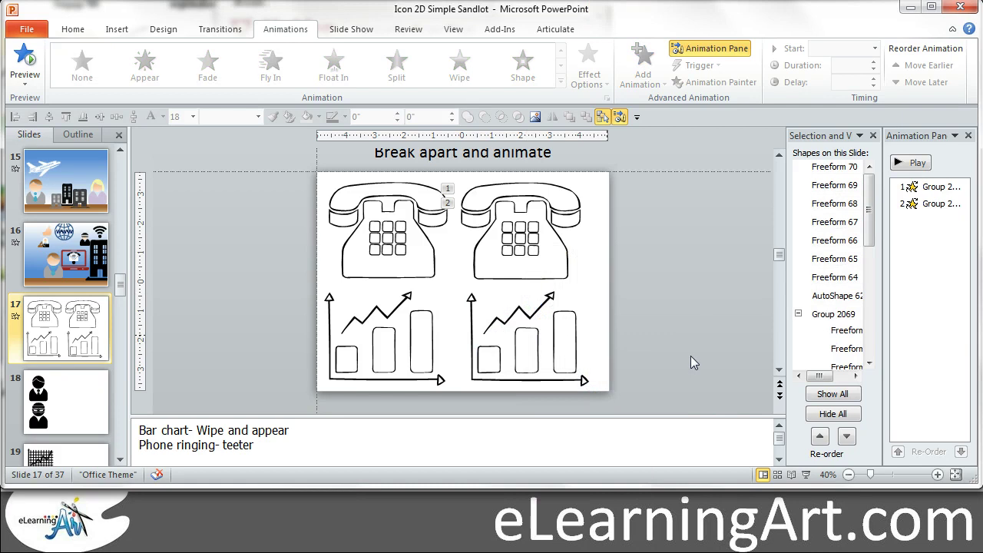
pyautogui.click(587, 326)
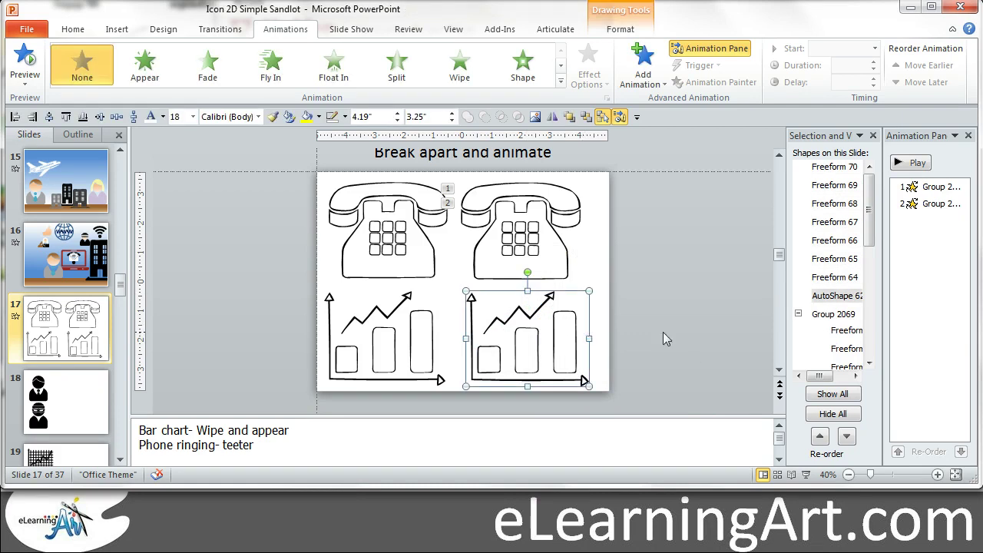
# Give the right chart's small, middle and tallest bars Appear animations in that order
pyautogui.click(663, 332)
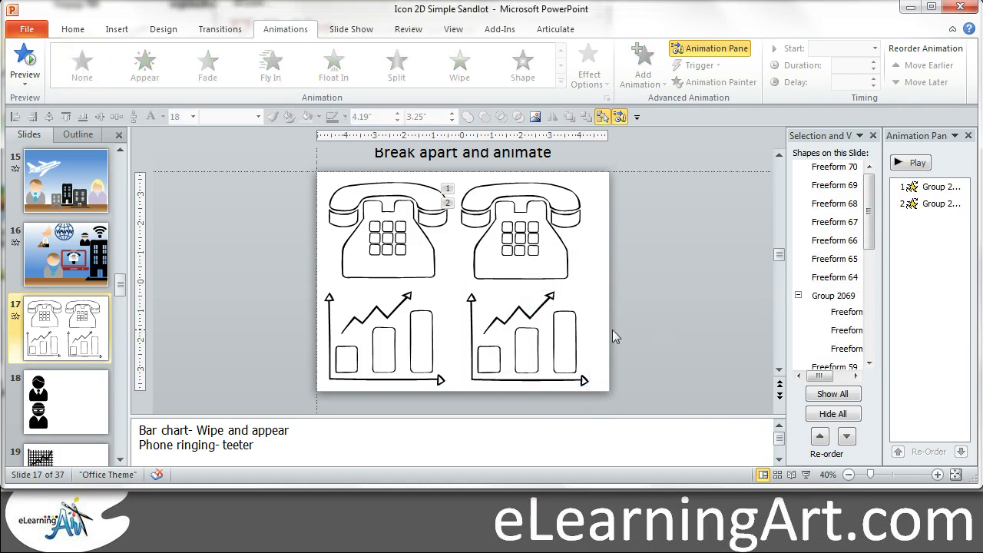
pyautogui.click(492, 349)
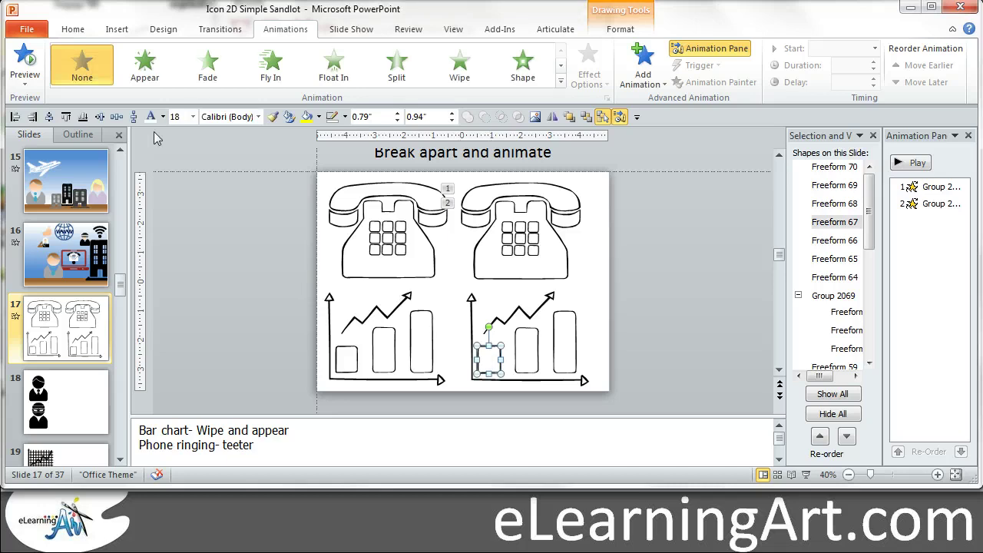
pyautogui.click(146, 69)
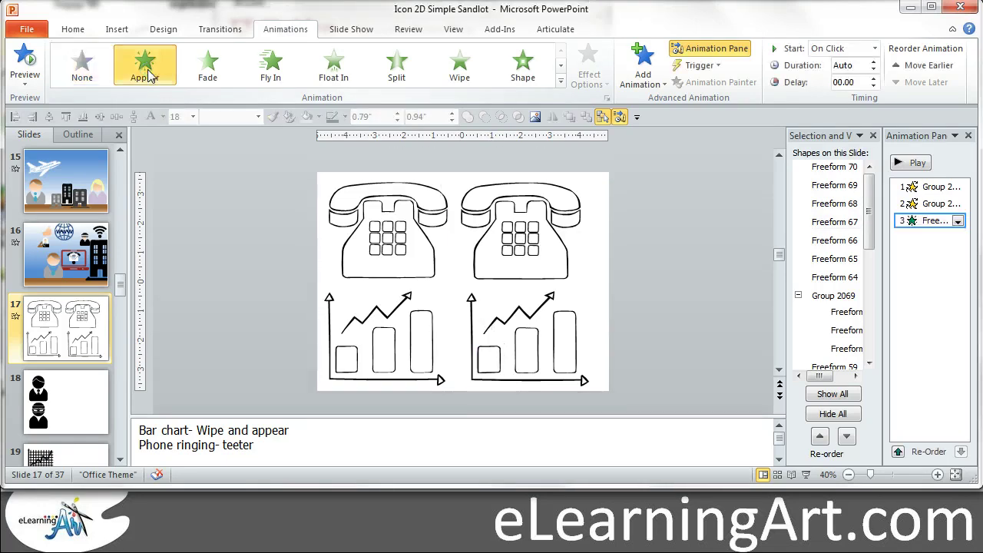
pyautogui.press('Tab')
pyautogui.click(146, 69)
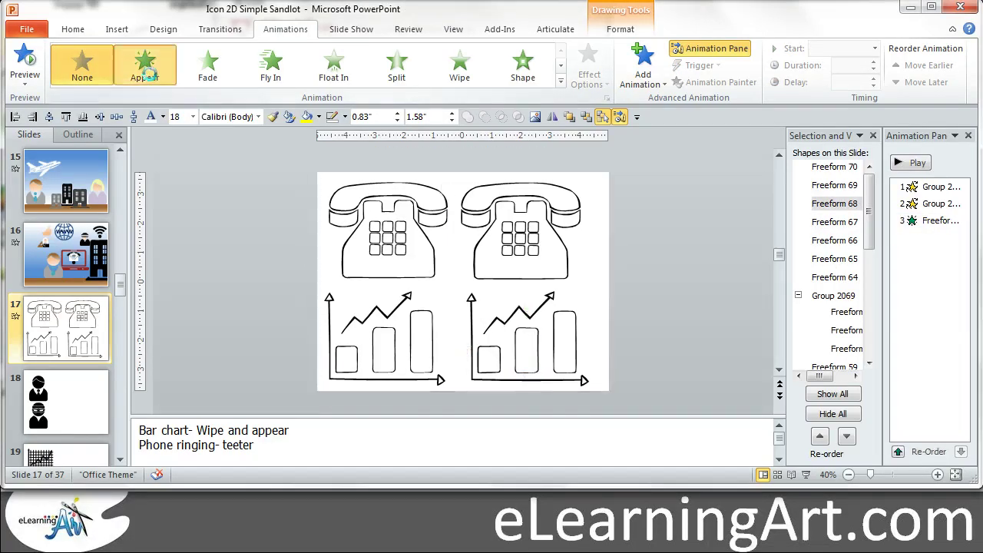
pyautogui.press('Tab')
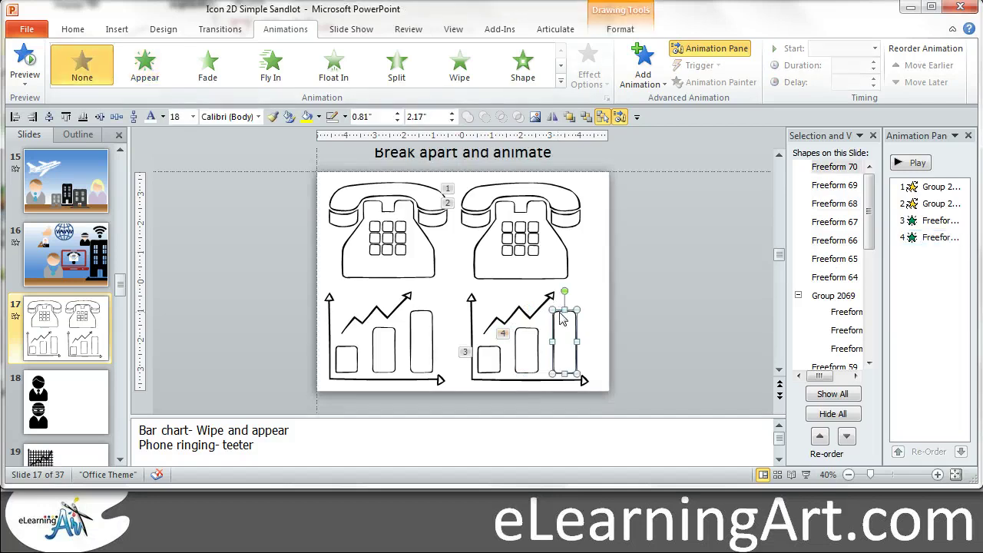
pyautogui.click(146, 69)
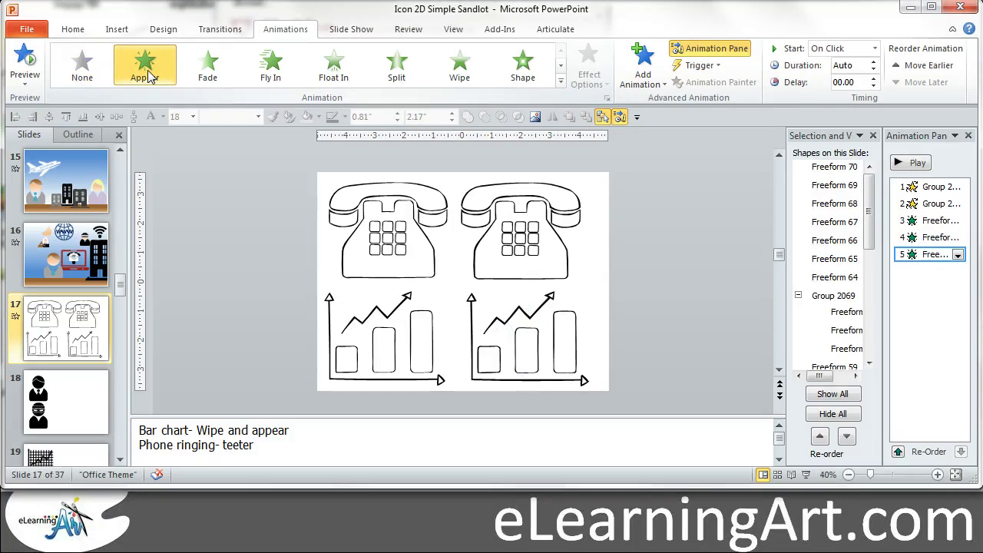
pyautogui.click(701, 311)
# Group the right chart's two zigzag arrow pieces together
pyautogui.click(526, 309)
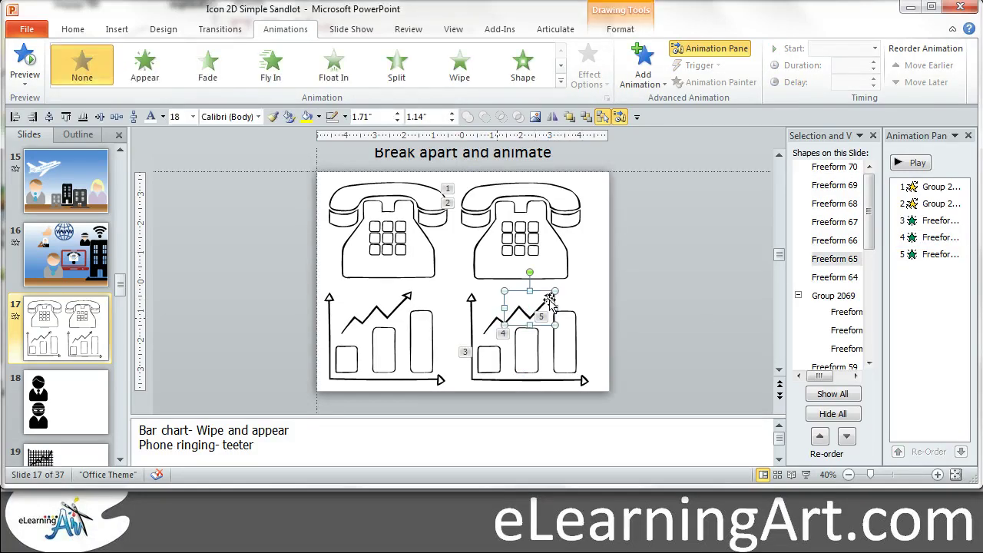
pyautogui.click(496, 323)
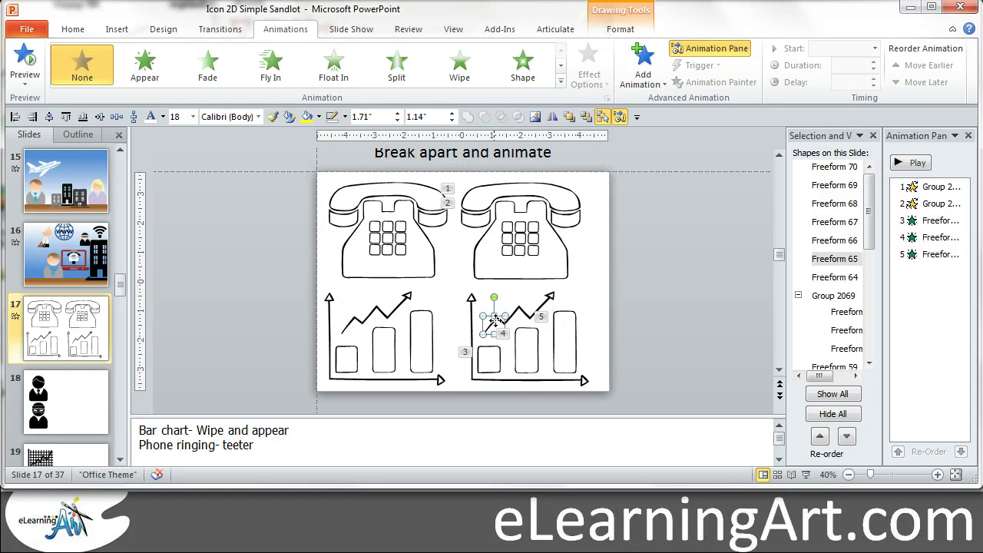
pyautogui.click(518, 312)
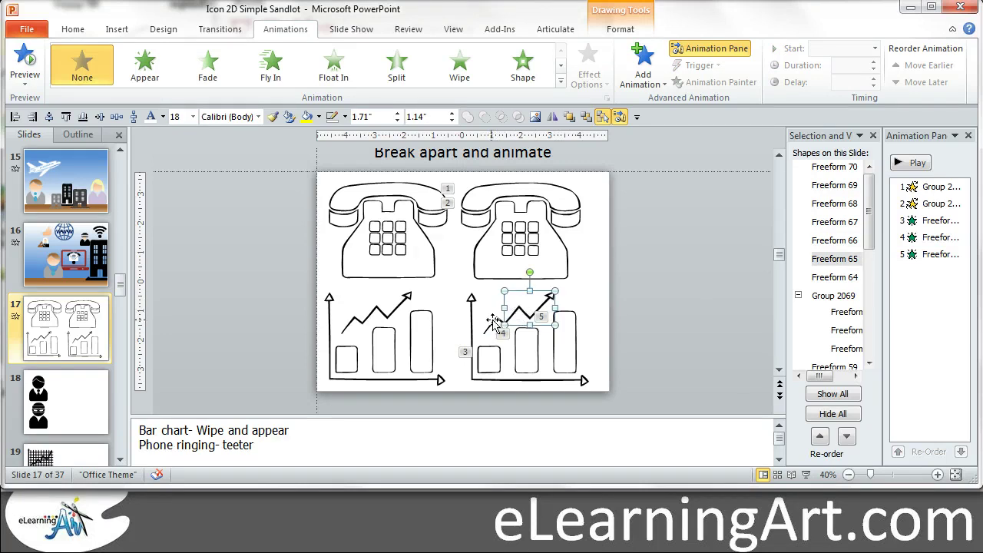
pyautogui.keyDown('shift'); pyautogui.click(494, 325); pyautogui.keyUp('shift')
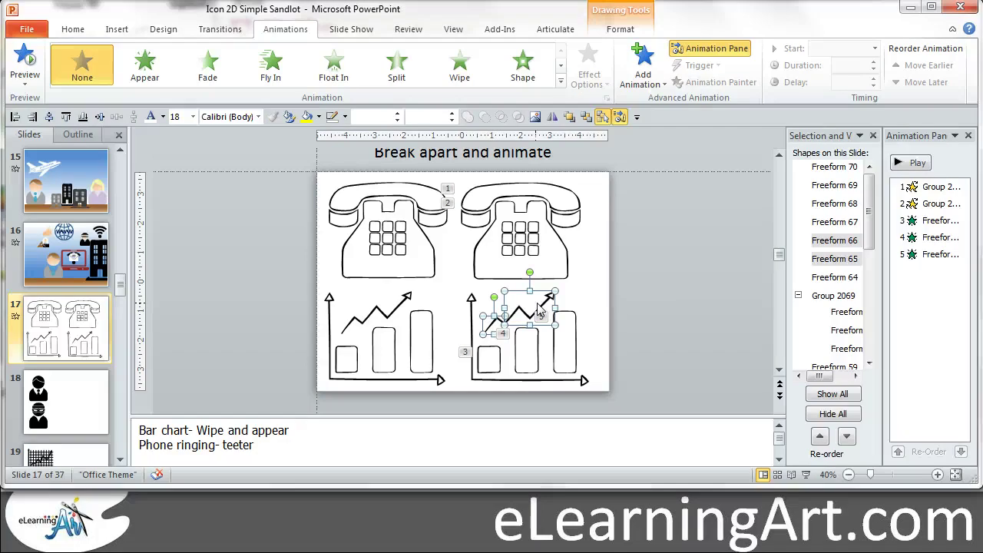
pyautogui.hotkey('ctrl', 'g')
pyautogui.click(722, 290)
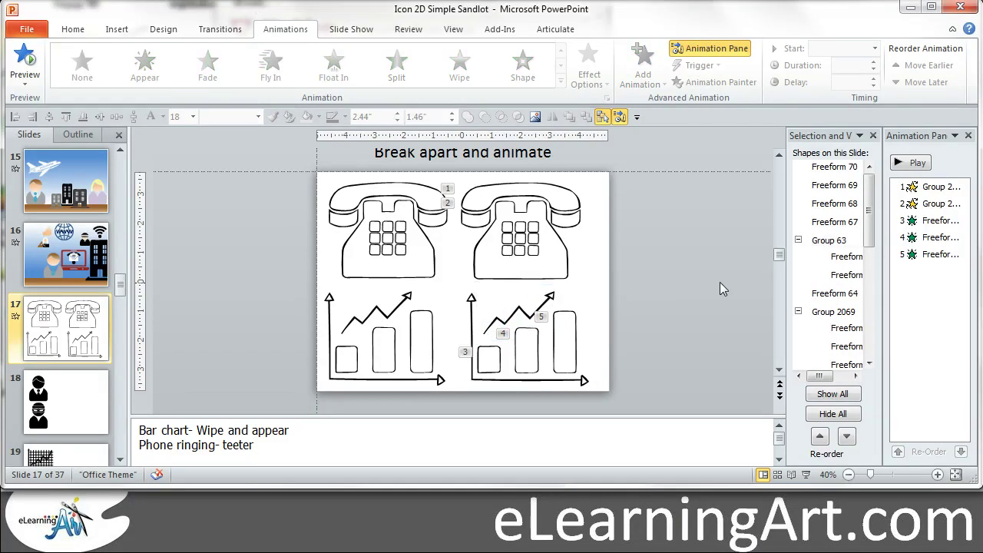
# Give the grouped zigzag arrow a Wipe entrance from the left
pyautogui.click(512, 307)
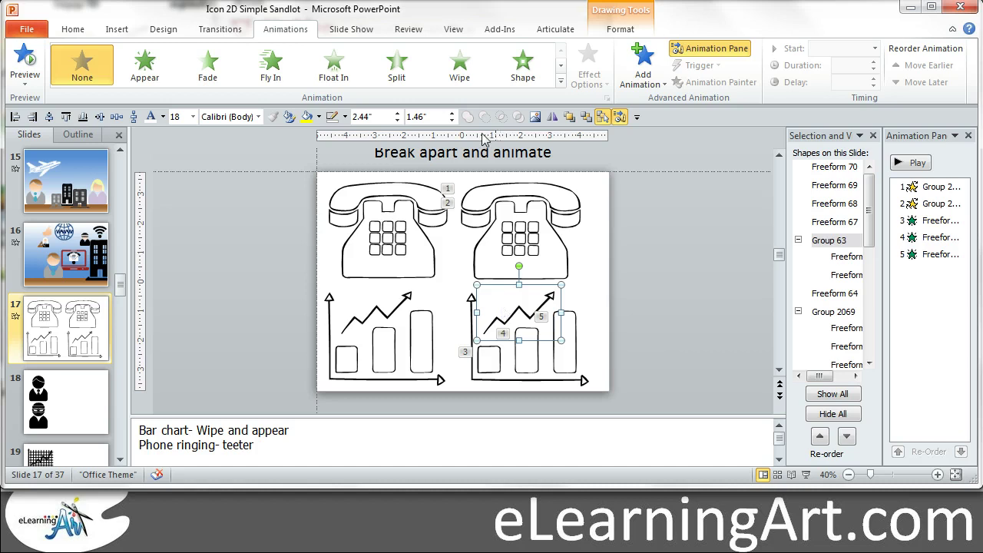
pyautogui.click(461, 70)
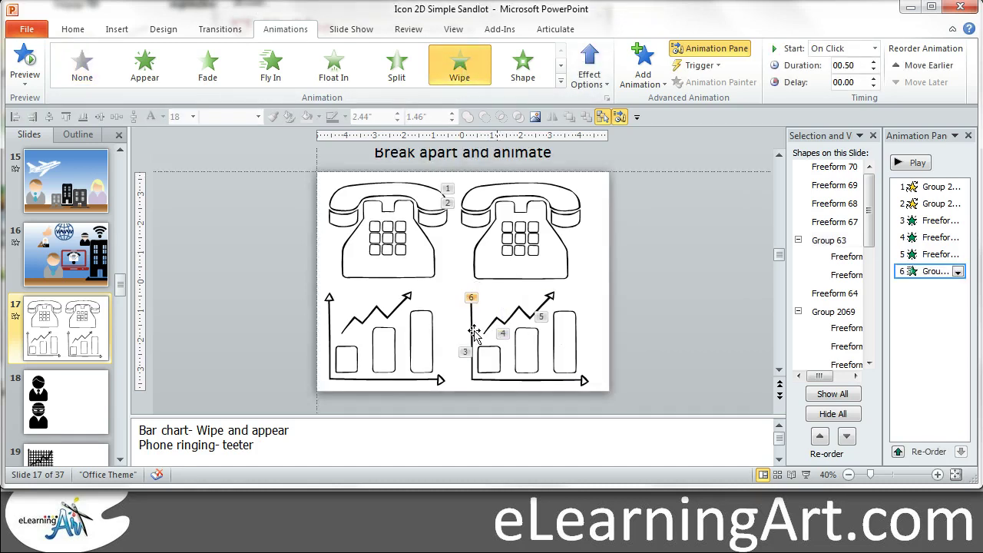
pyautogui.click(527, 315)
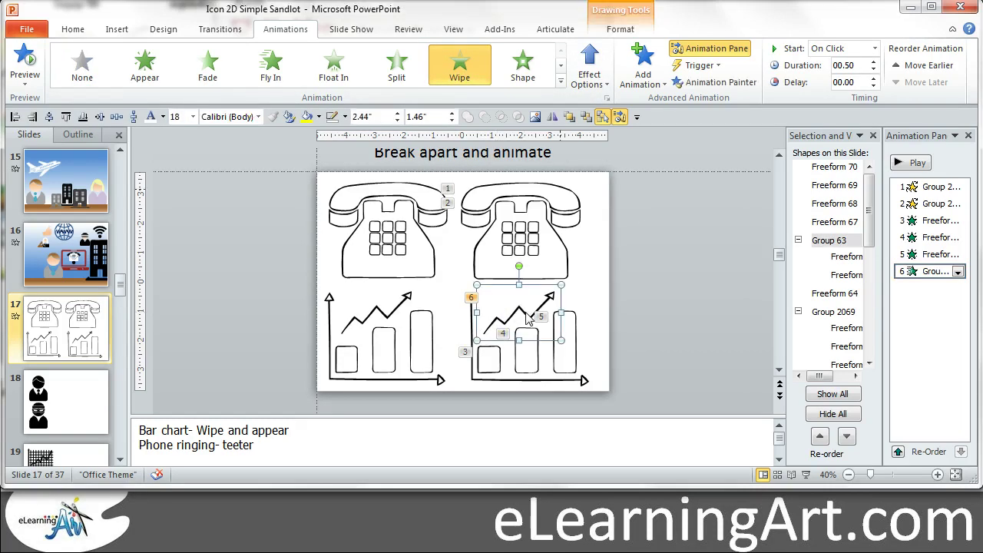
pyautogui.click(605, 88)
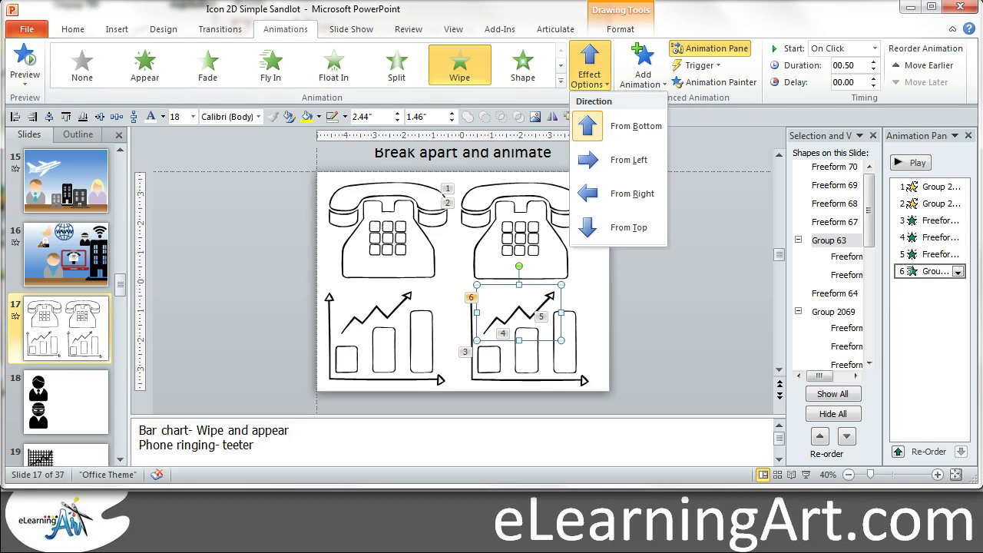
pyautogui.click(627, 171)
pyautogui.click(649, 301)
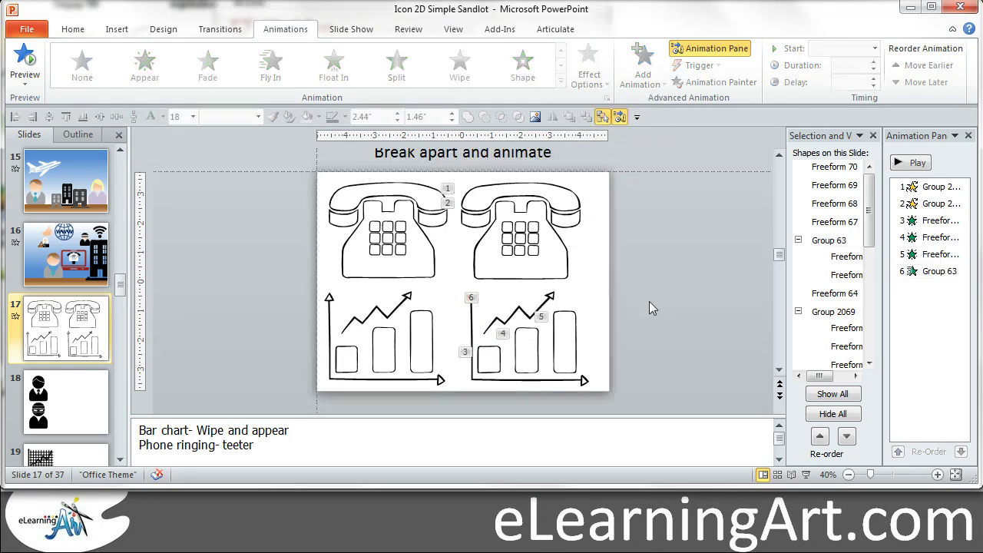
# Preview the slide's animations, run slide 17 as a slide show, then end it
pyautogui.click(910, 163)
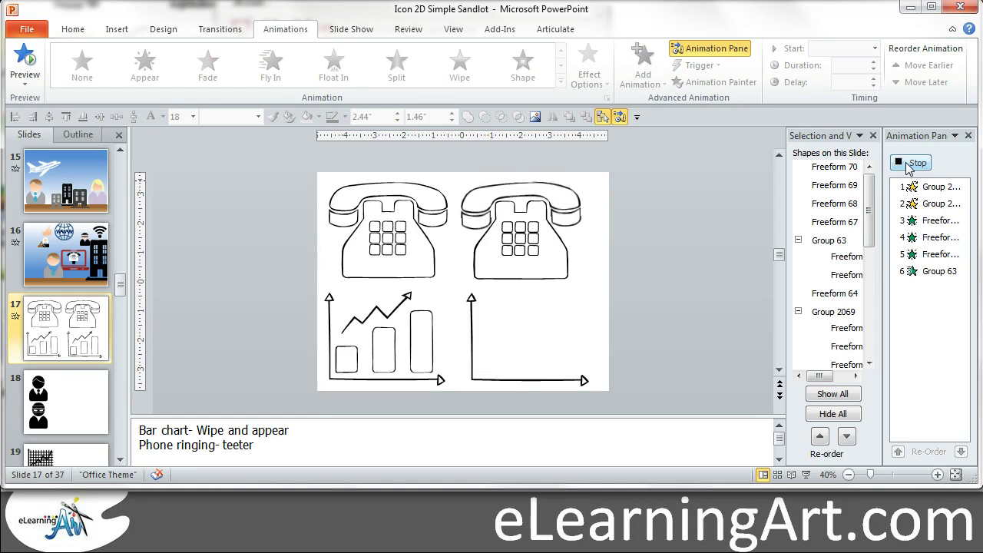
pyautogui.click(806, 475)
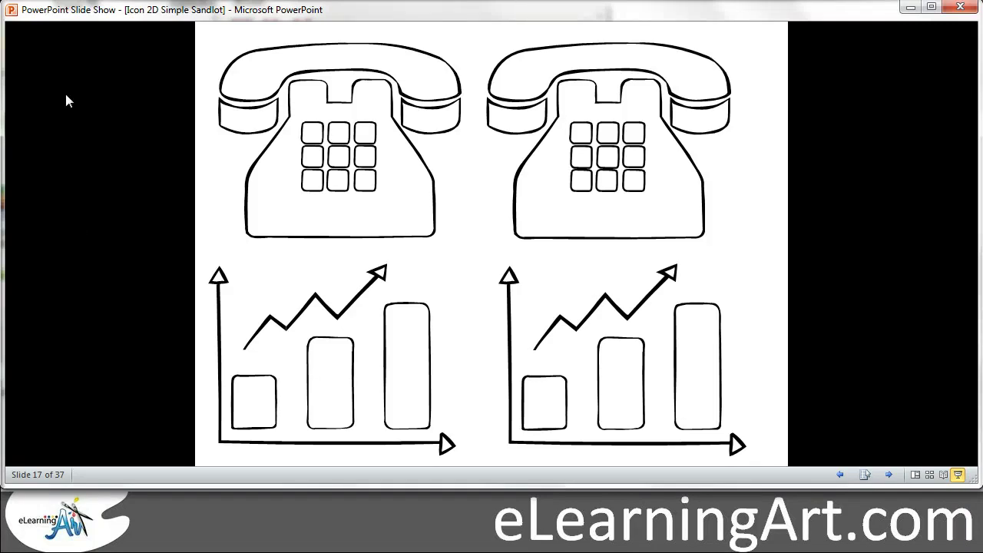
pyautogui.rightClick(446, 166)
pyautogui.click(528, 311)
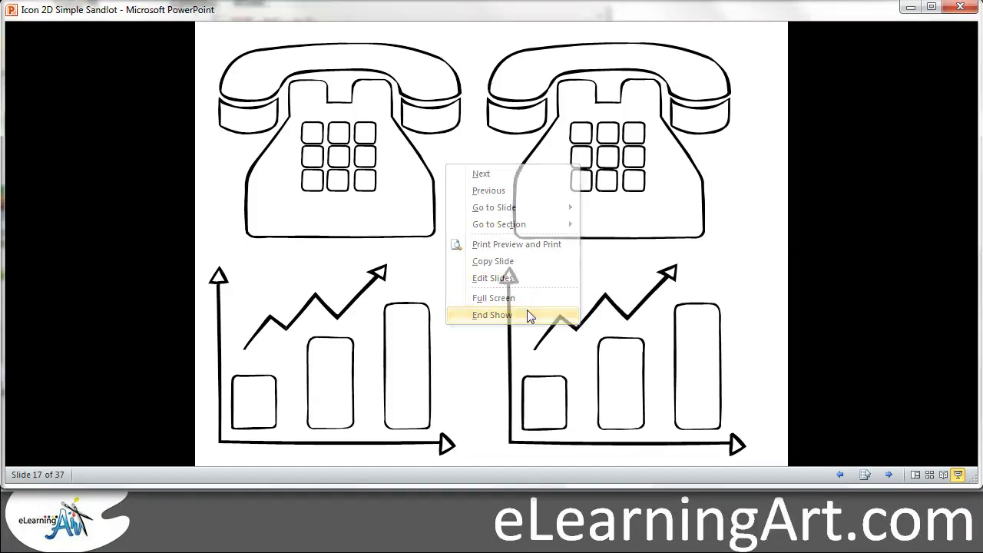